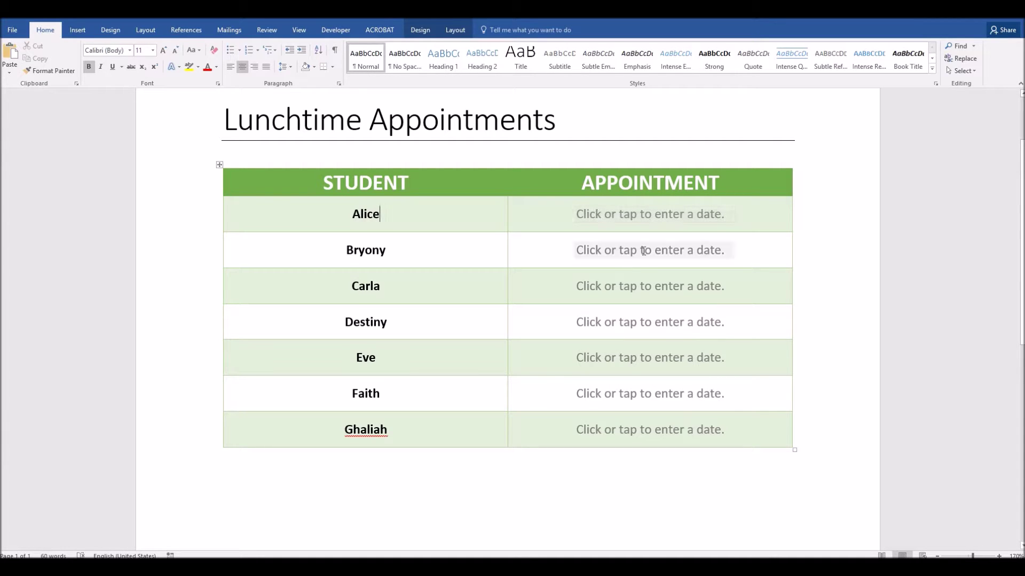
Pick 19 May in Alice's date picker calendar and 17 May in Bryony's
{"action": "left_click", "coordinate": [693, 215]}
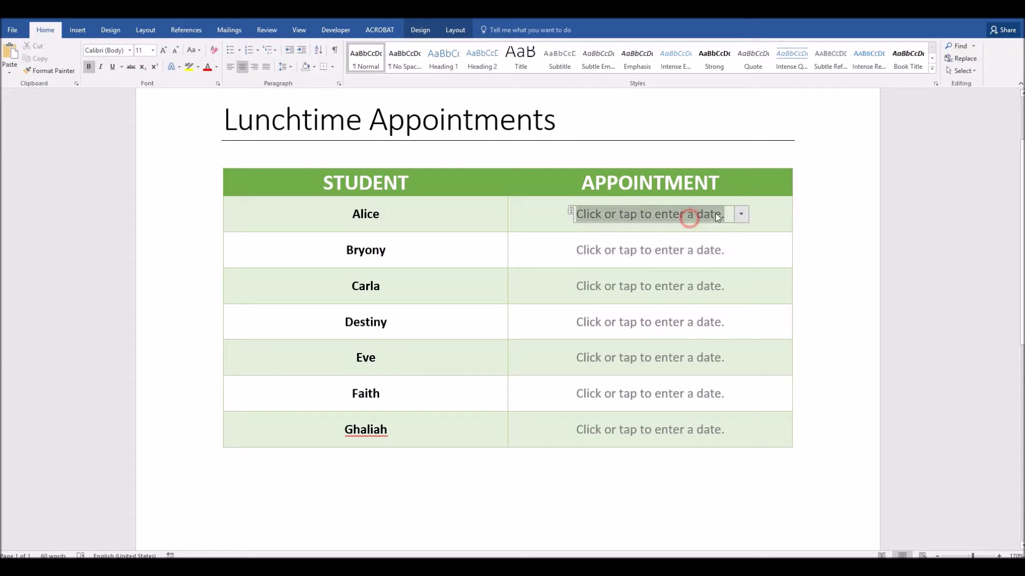
{"action": "left_click", "coordinate": [742, 215]}
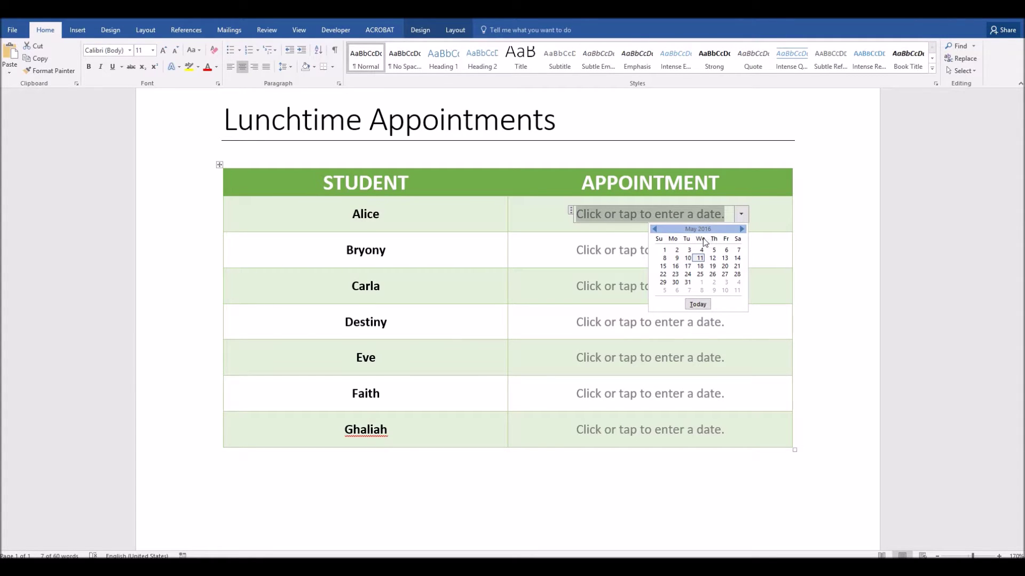
{"action": "left_click", "coordinate": [712, 266]}
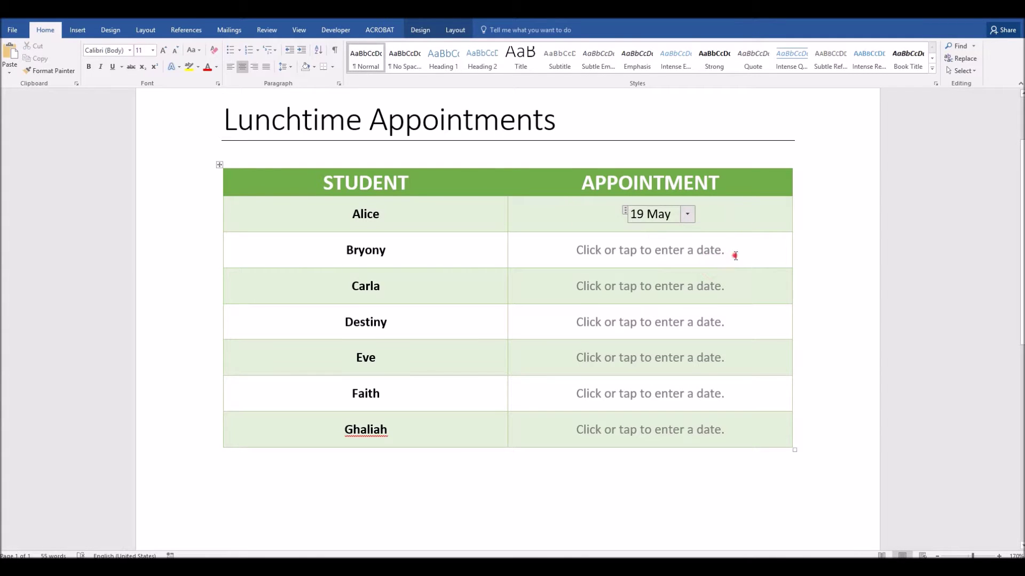
{"action": "left_click", "coordinate": [670, 251]}
{"action": "left_click", "coordinate": [743, 251]}
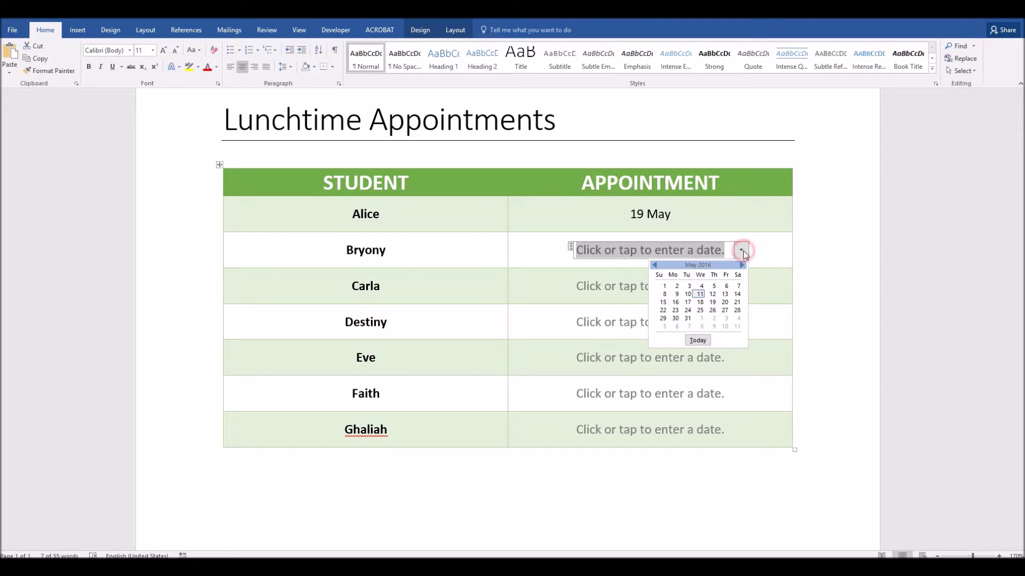
{"action": "left_click", "coordinate": [688, 302]}
{"action": "left_click", "coordinate": [815, 251]}
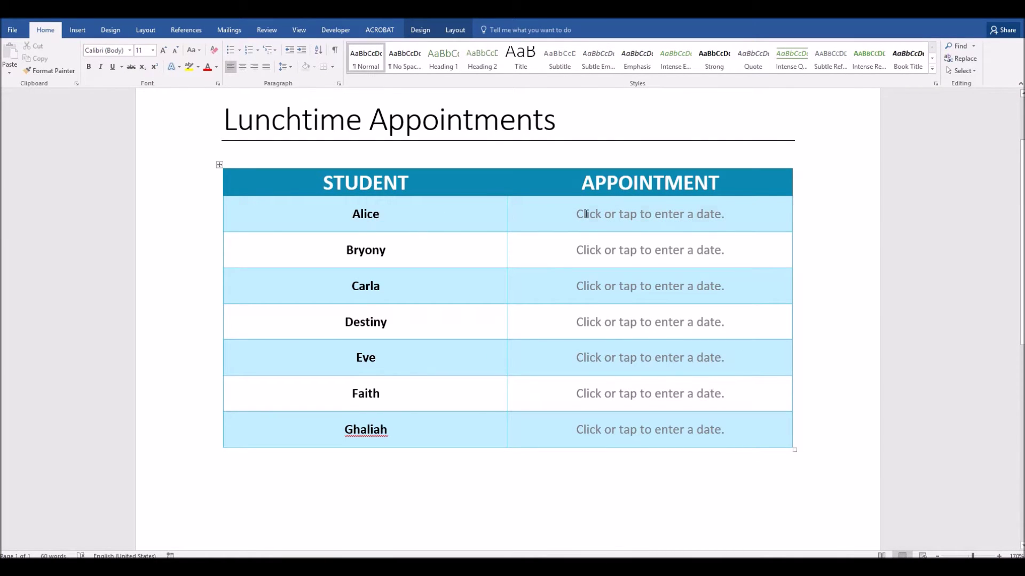
Set Alice's appointment date to Monday, May 9 from the calendar
{"action": "left_click", "coordinate": [656, 211]}
{"action": "left_click", "coordinate": [740, 215]}
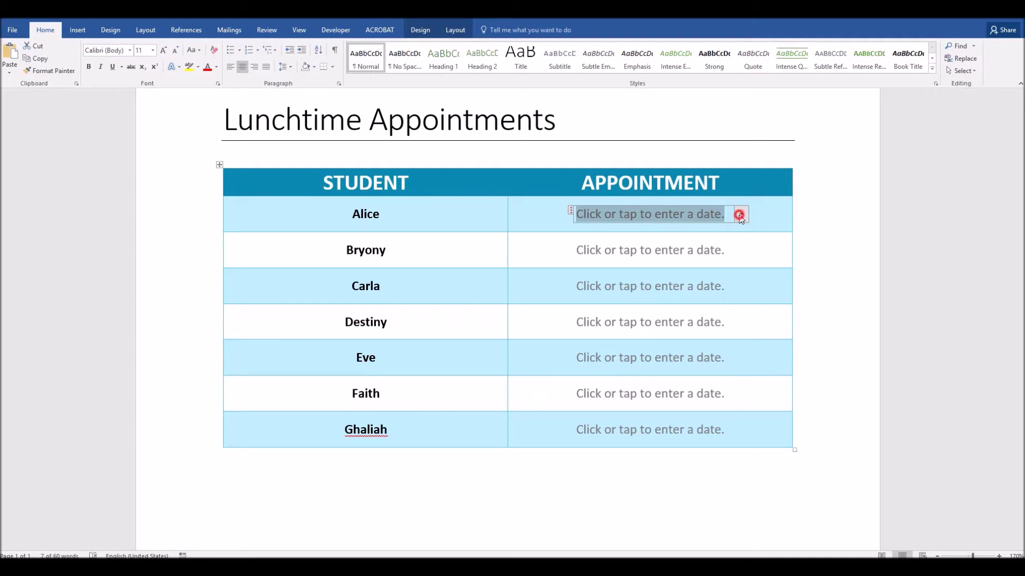
{"action": "left_click", "coordinate": [675, 258]}
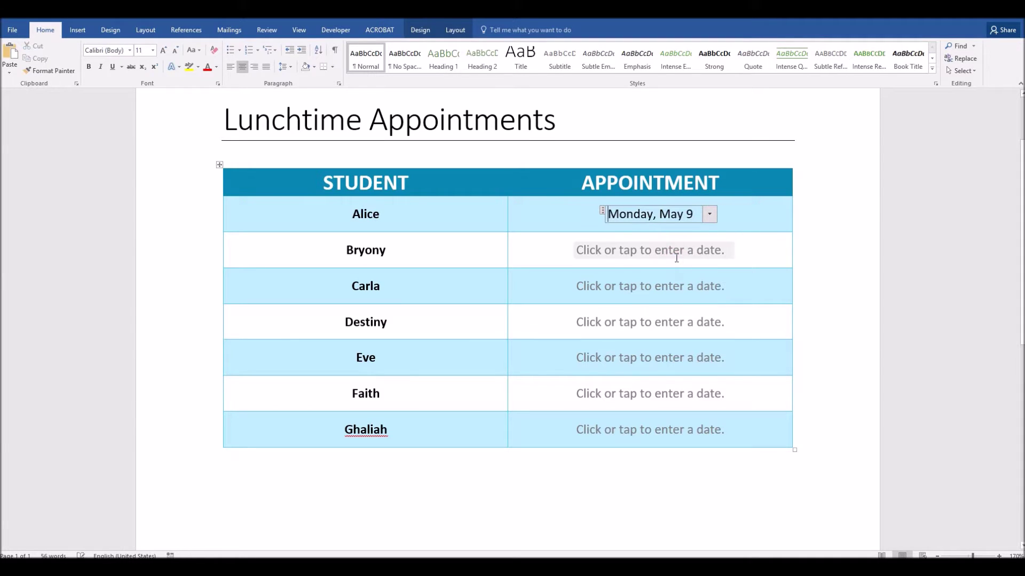
{"action": "left_click", "coordinate": [860, 232]}
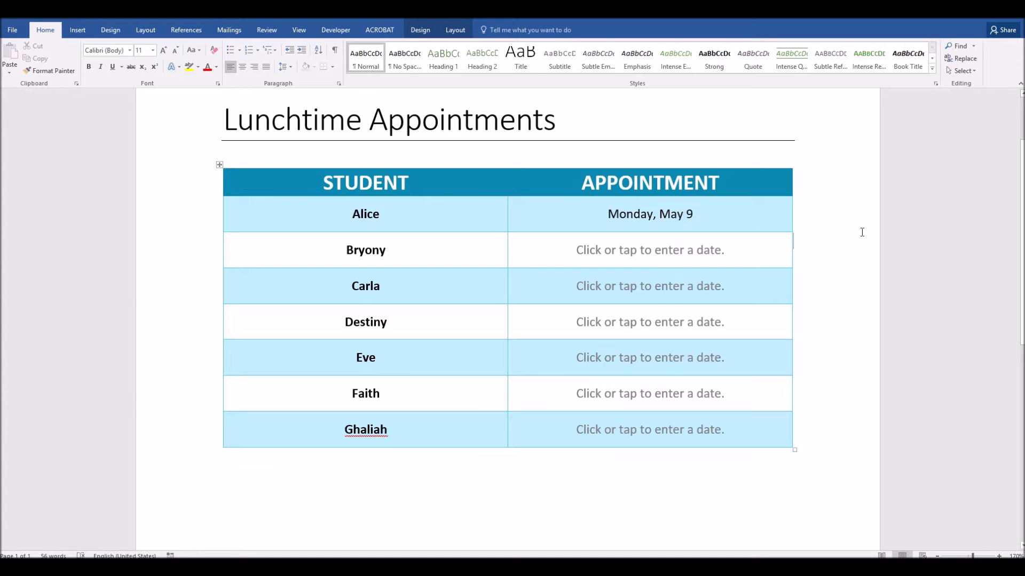
Delete every date control in the Appointment column and show the Developer tools
{"action": "left_click_drag", "start_coordinate": [569, 213], "coordinate": [722, 442]}
{"action": "key", "text": "Delete"}
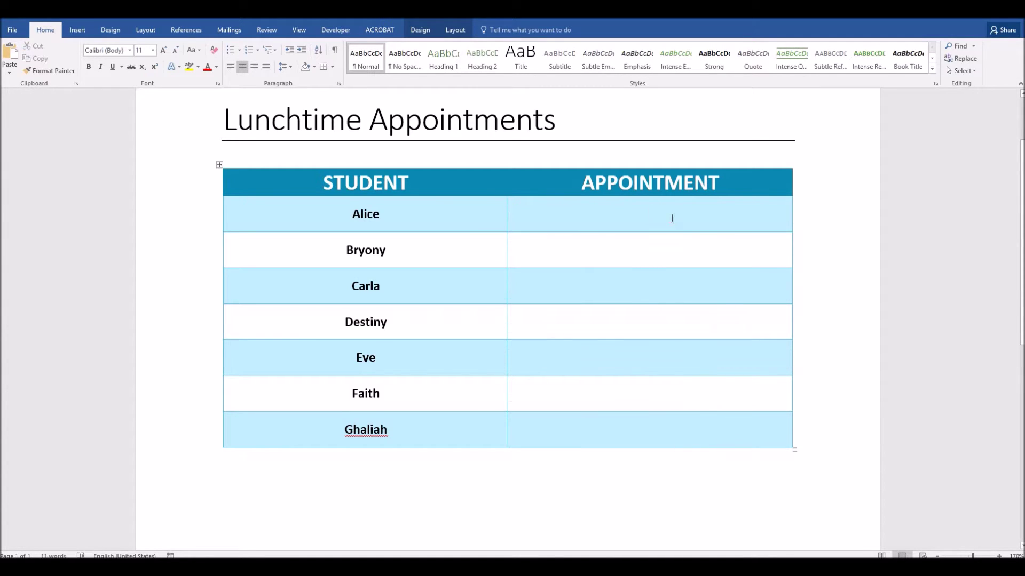
{"action": "left_click", "coordinate": [672, 219]}
{"action": "left_click", "coordinate": [338, 30]}
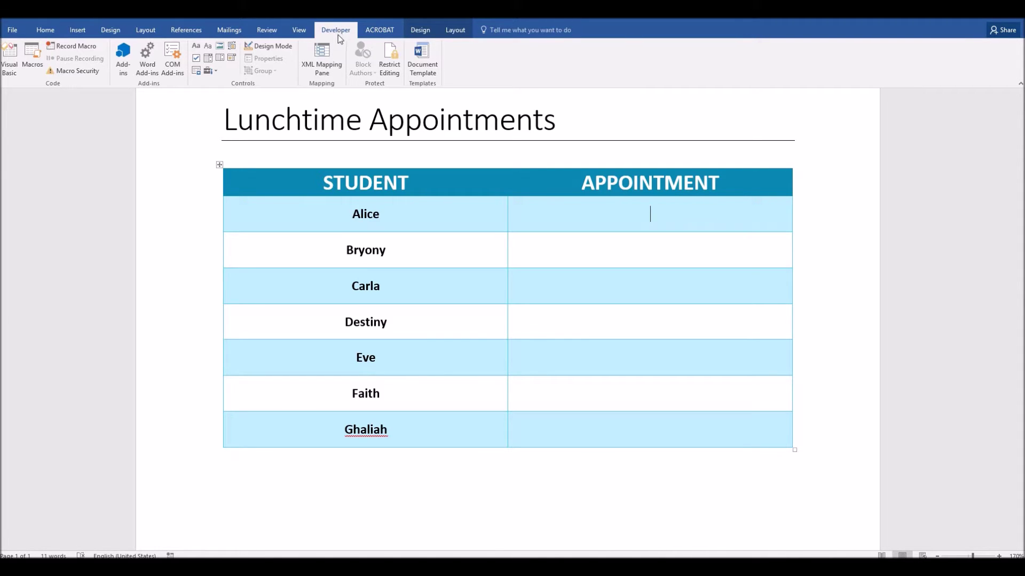
Keep Developer checked under Main Tabs in Customize the Ribbon and return to its tools
{"action": "left_click", "coordinate": [46, 29]}
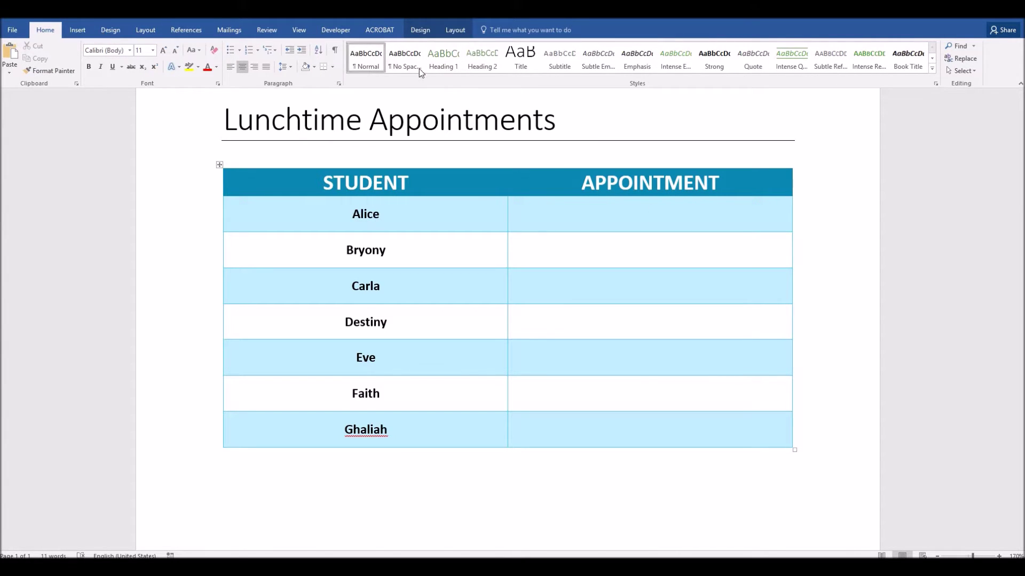
{"action": "right_click", "coordinate": [389, 85]}
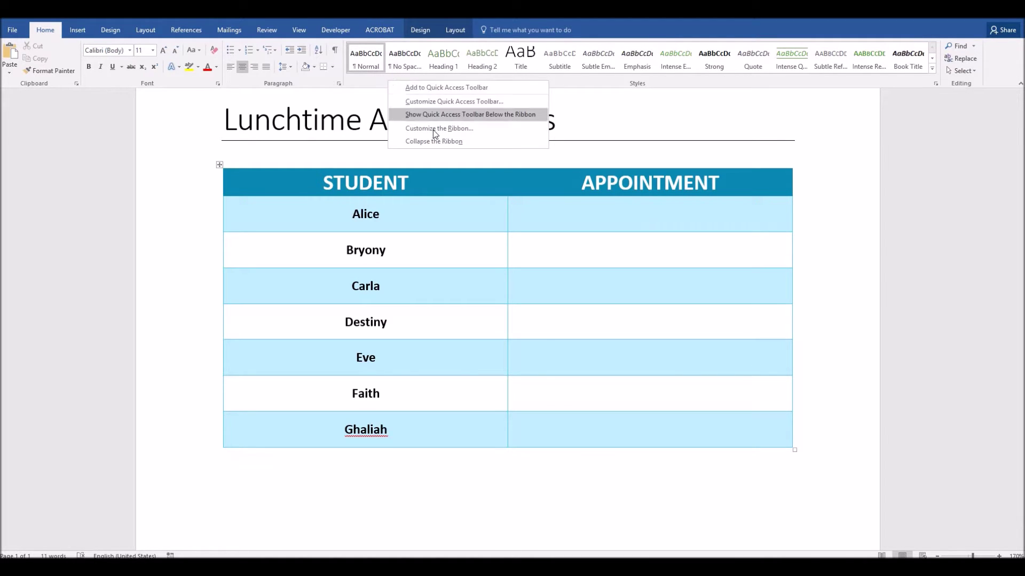
{"action": "left_click", "coordinate": [476, 129]}
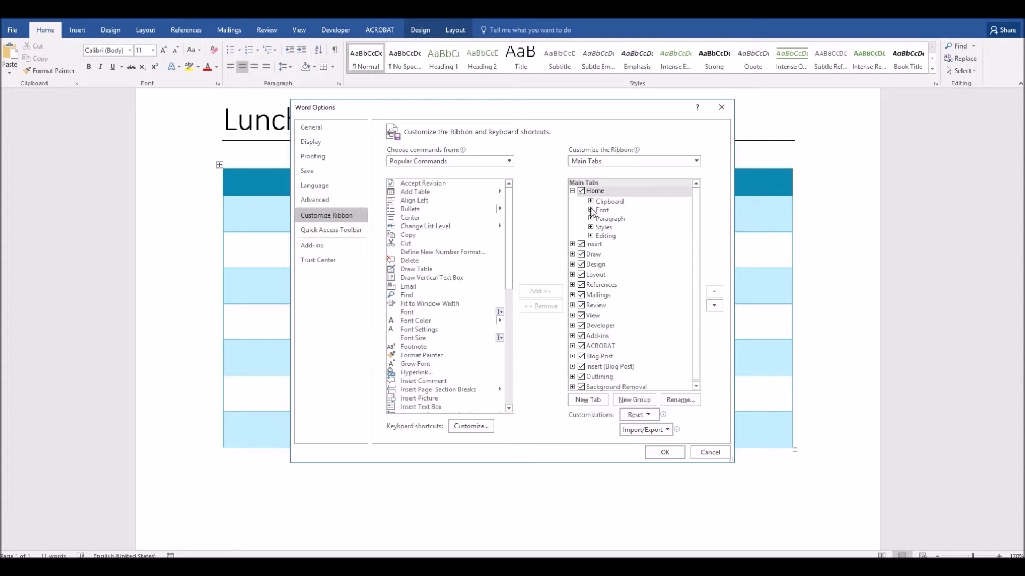
{"action": "left_click", "coordinate": [573, 191]}
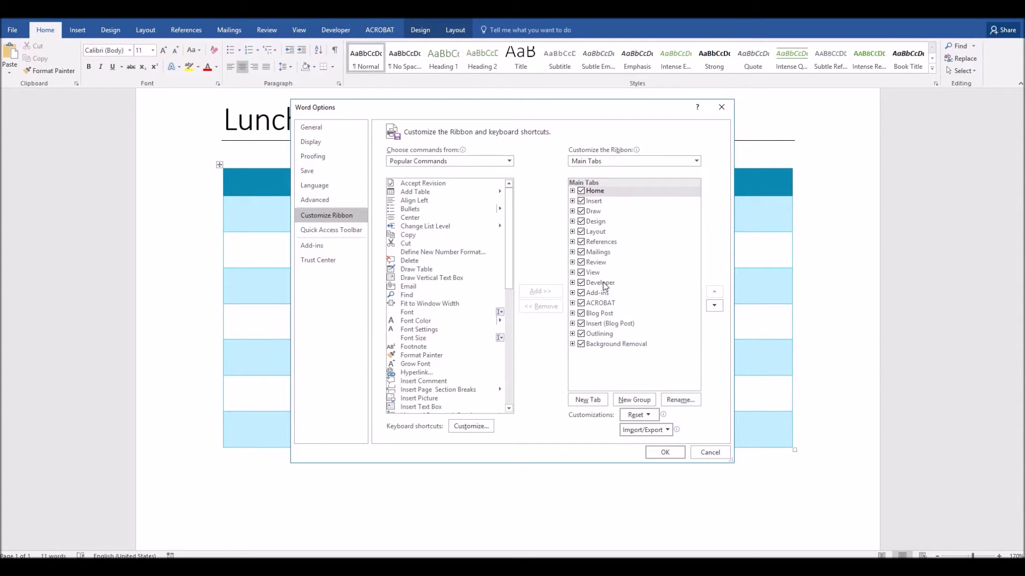
{"action": "left_click", "coordinate": [581, 284]}
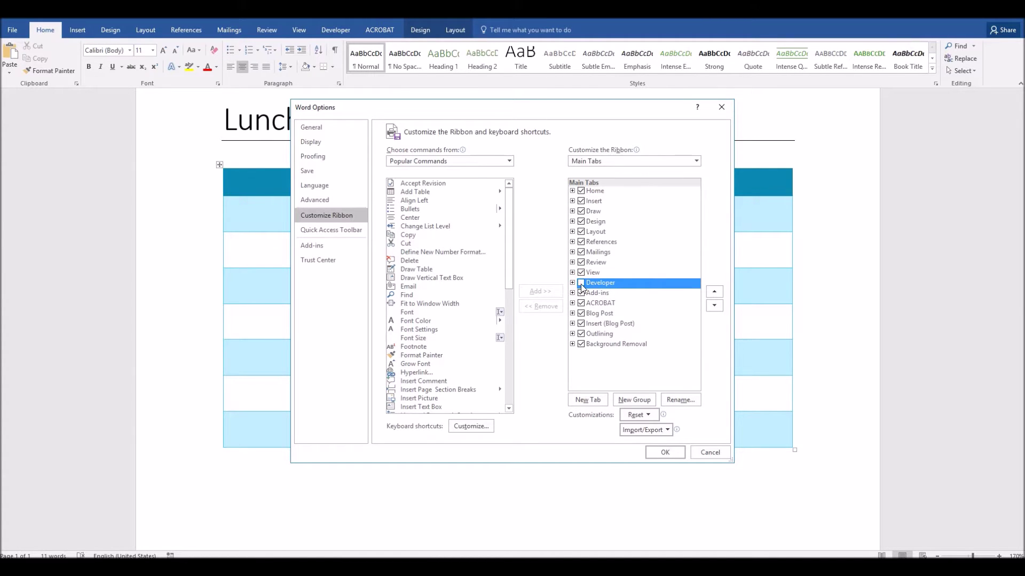
{"action": "left_click", "coordinate": [582, 284]}
{"action": "left_click", "coordinate": [659, 453]}
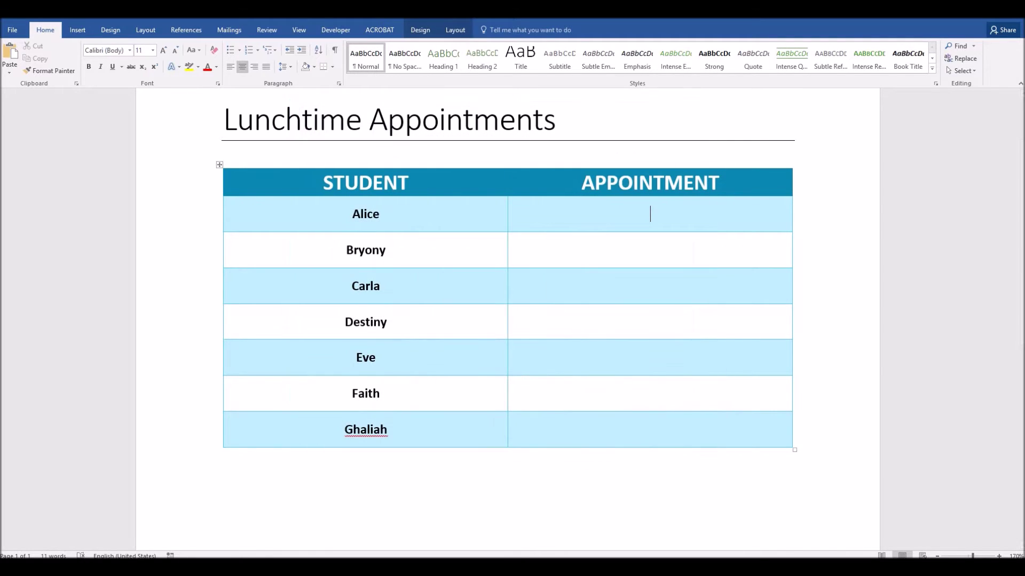
{"action": "left_click", "coordinate": [331, 30]}
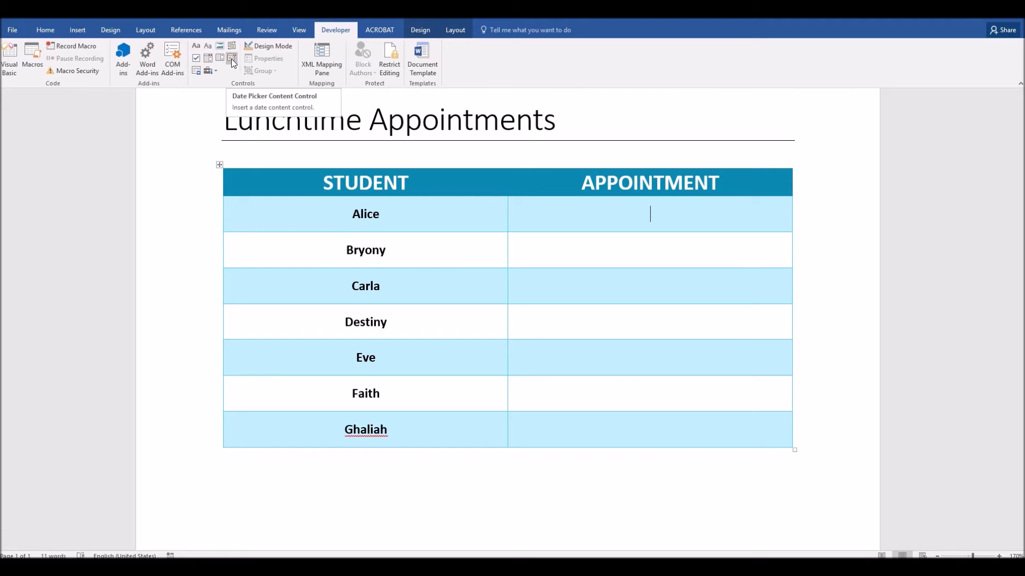
Add a Date Picker Content Control to Alice's Appointment cell from the Controls group
{"action": "left_click", "coordinate": [232, 58]}
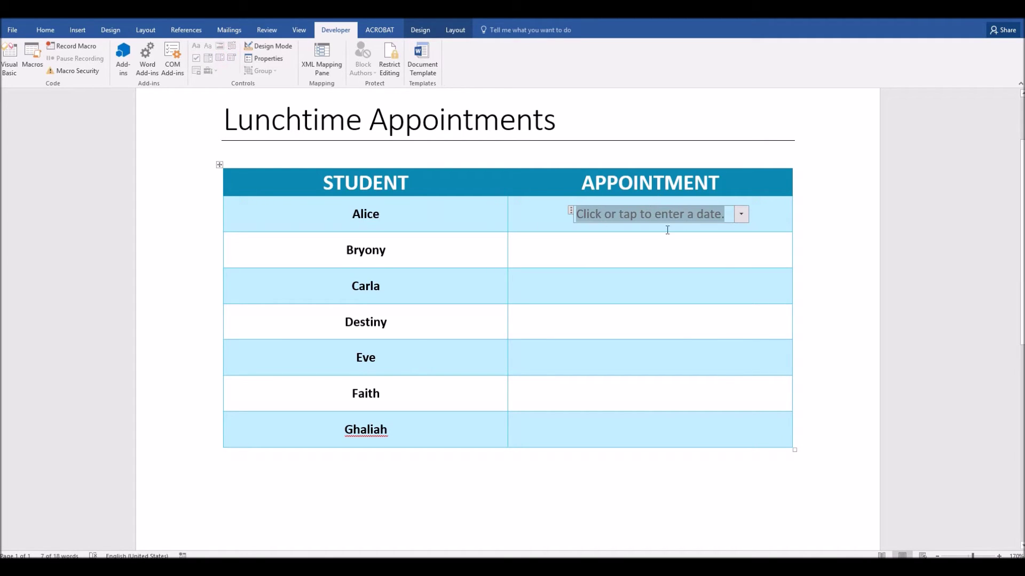
{"action": "left_click", "coordinate": [726, 263]}
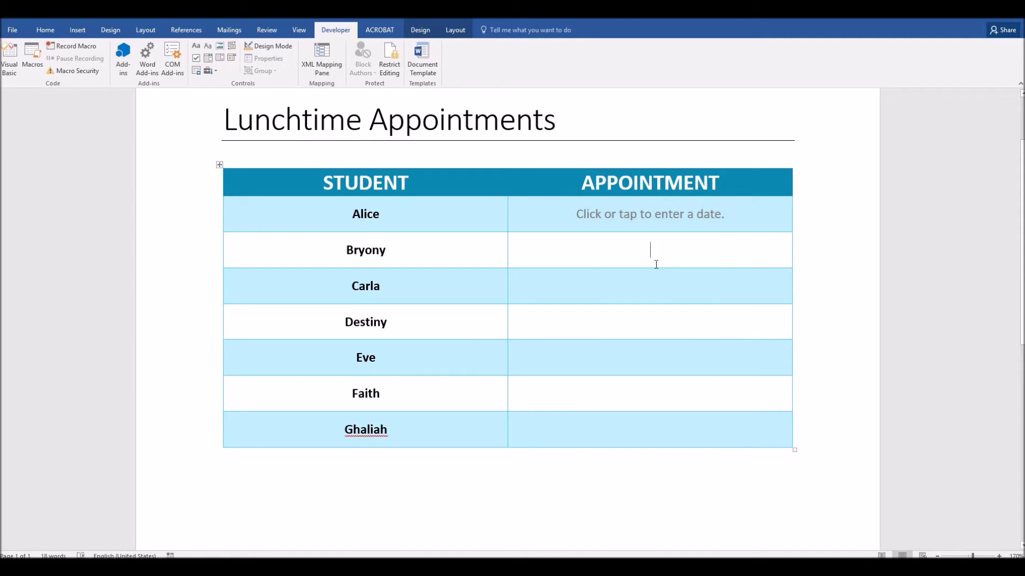
{"action": "left_click", "coordinate": [715, 215]}
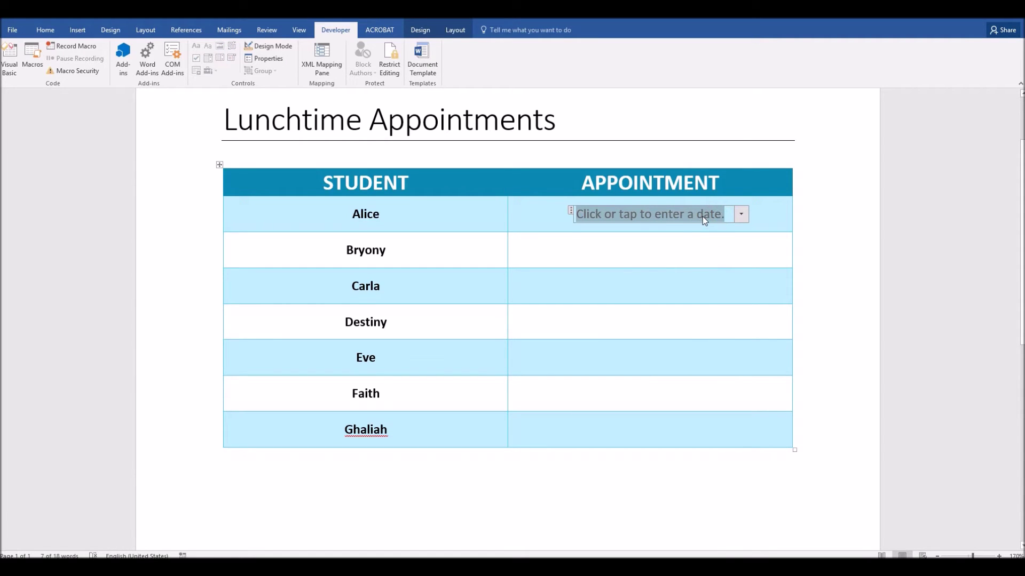
{"action": "left_click", "coordinate": [671, 238]}
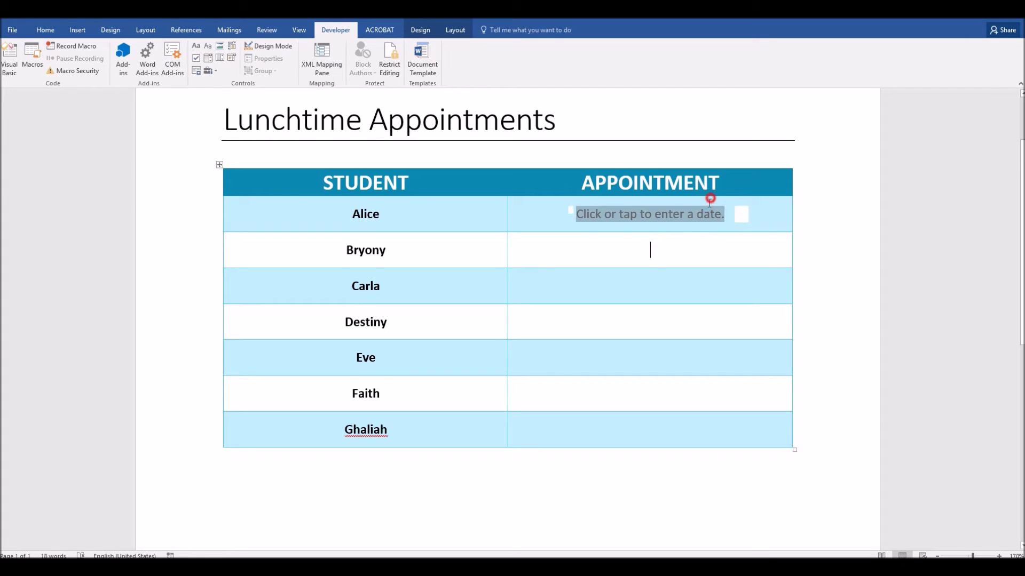
{"action": "left_click", "coordinate": [710, 199]}
{"action": "left_click", "coordinate": [741, 214]}
{"action": "left_click", "coordinate": [673, 257]}
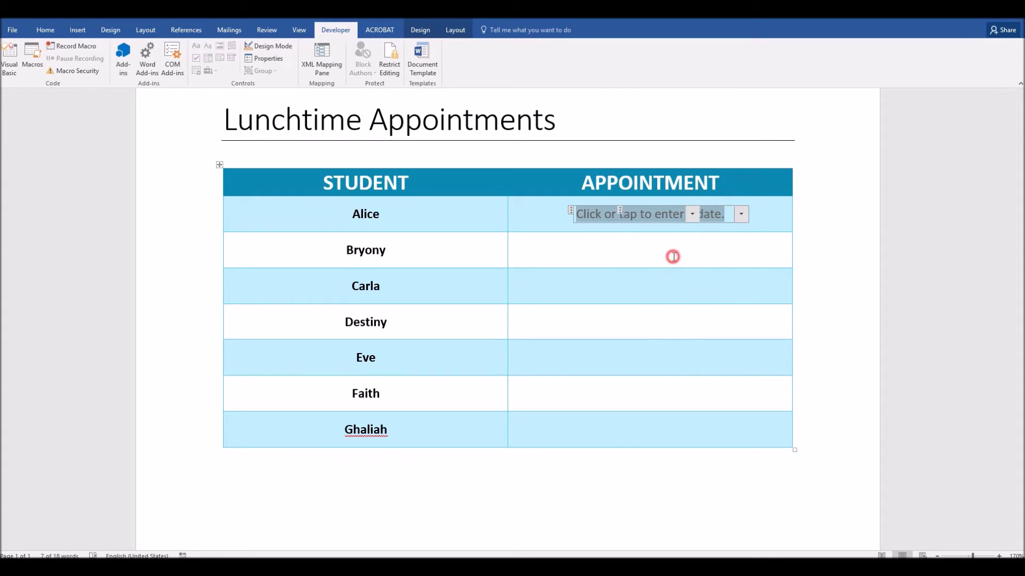
{"action": "left_click", "coordinate": [673, 292]}
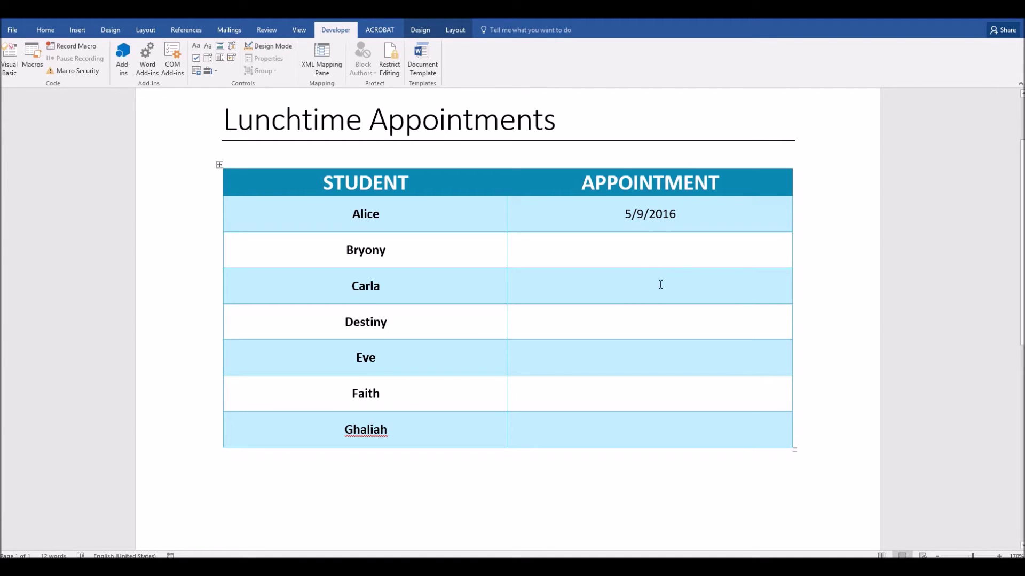
{"action": "key", "text": "ctrl+z"}
{"action": "left_click", "coordinate": [665, 249]}
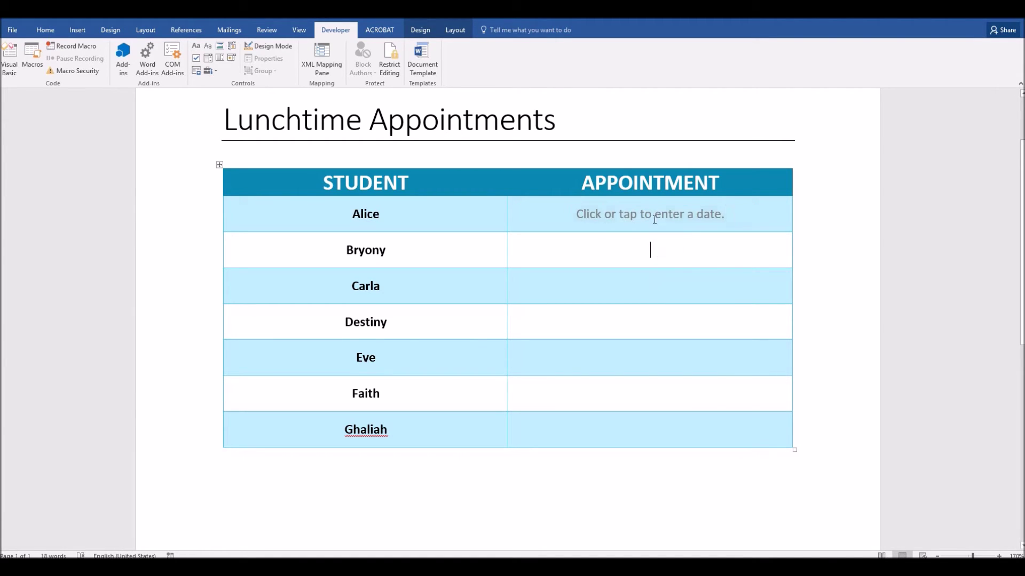
{"action": "left_click", "coordinate": [652, 214]}
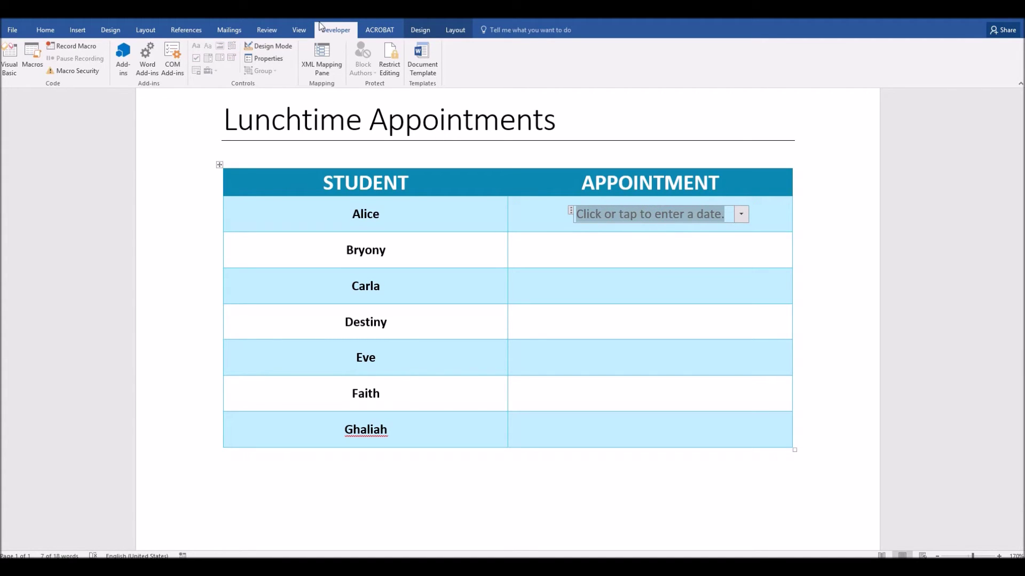
In the date control's Properties, choose 'Wednesday, May 11, 2016' and trim it to 'dddd, MMMM d'
{"action": "left_click", "coordinate": [267, 59]}
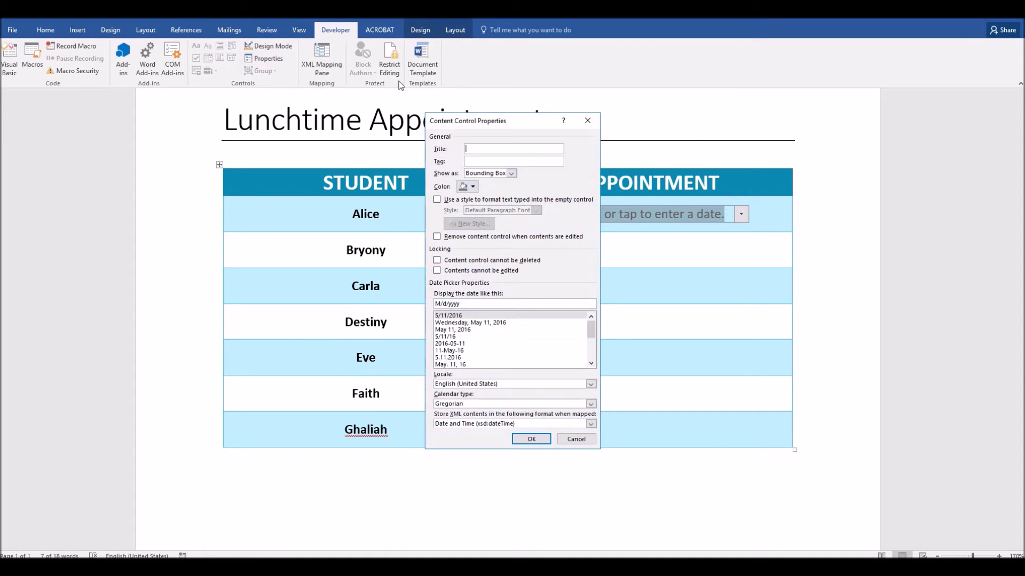
{"action": "left_click_drag", "start_coordinate": [522, 122], "coordinate": [512, 102]}
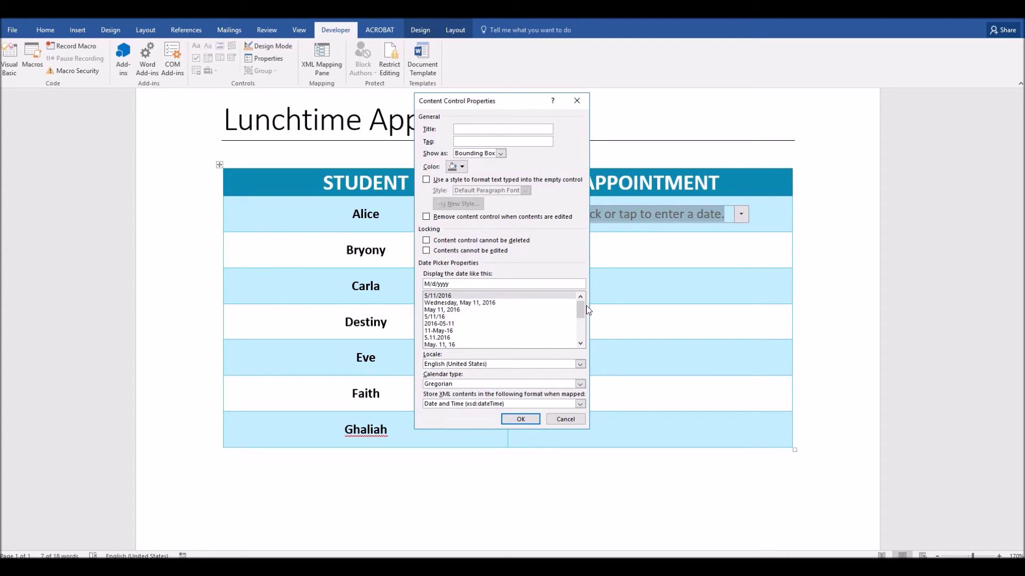
{"action": "mouse_move", "coordinate": [582, 313]}
{"action": "left_mouse_down"}
{"action": "mouse_move", "coordinate": [582, 338]}
{"action": "mouse_move", "coordinate": [583, 300]}
{"action": "left_mouse_up"}
{"action": "left_click", "coordinate": [448, 303]}
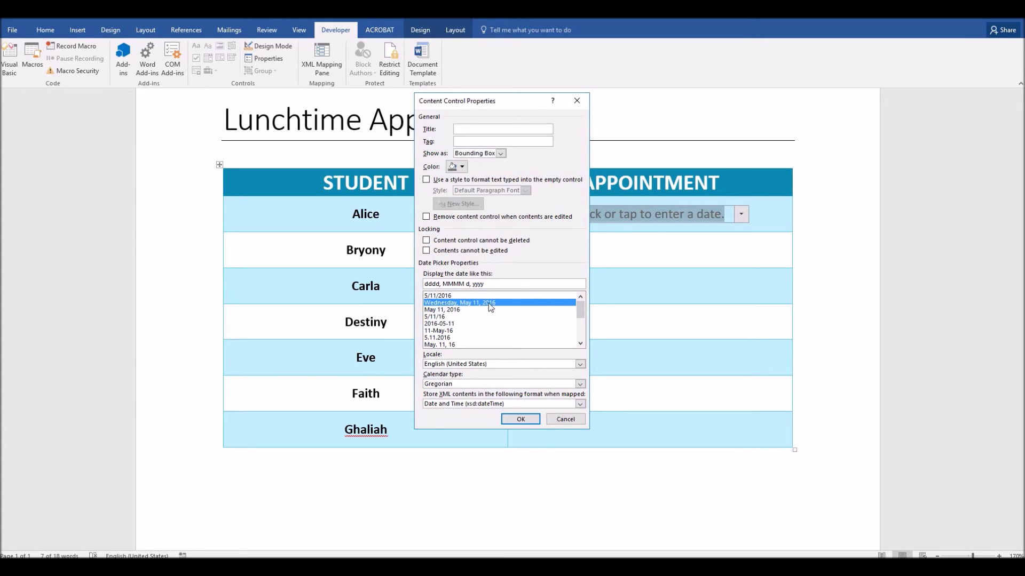
{"action": "left_click", "coordinate": [490, 283]}
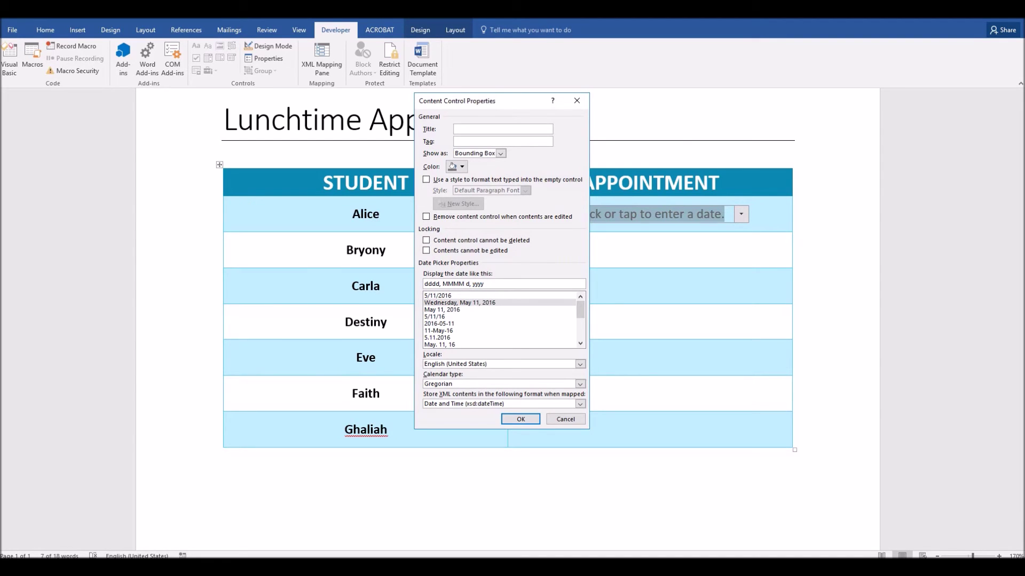
{"action": "key", "text": "BackSpace"}
{"action": "key", "text": "BackSpace"}
{"action": "key", "text": "BackSpace"}
{"action": "key", "text": "BackSpace"}
Apply the 'dddd, MMMM d' format and pick May 16 so Alice's cell reads 'Monday, May 16'
{"action": "left_click", "coordinate": [521, 420]}
{"action": "left_click", "coordinate": [693, 241]}
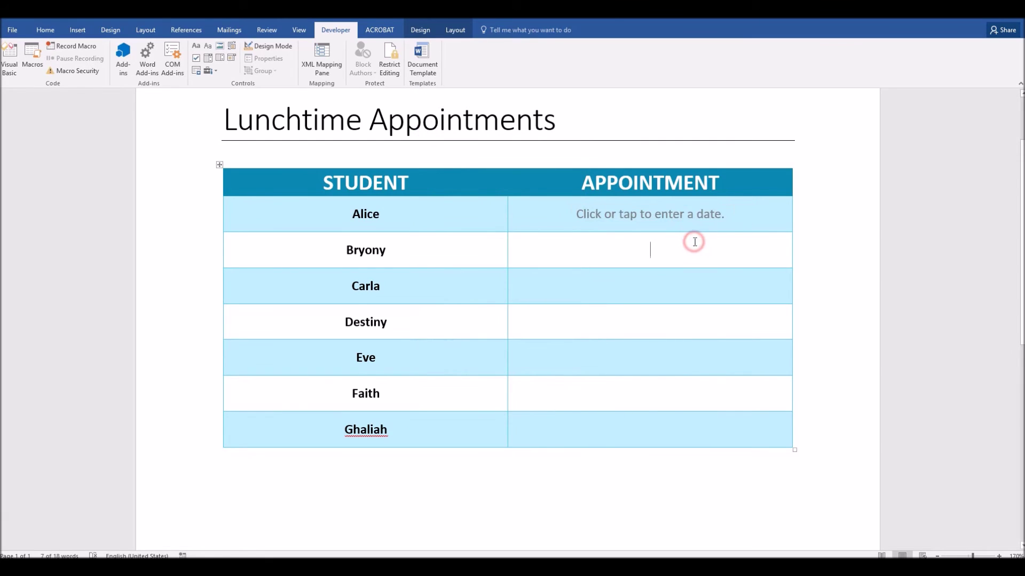
{"action": "left_click", "coordinate": [715, 214]}
{"action": "left_click", "coordinate": [740, 214]}
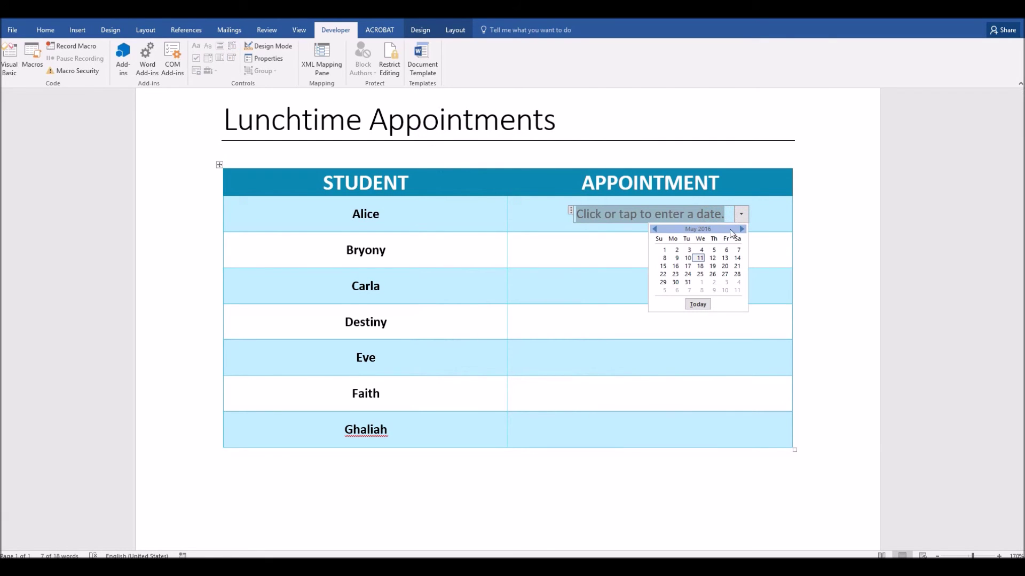
{"action": "left_click", "coordinate": [677, 266]}
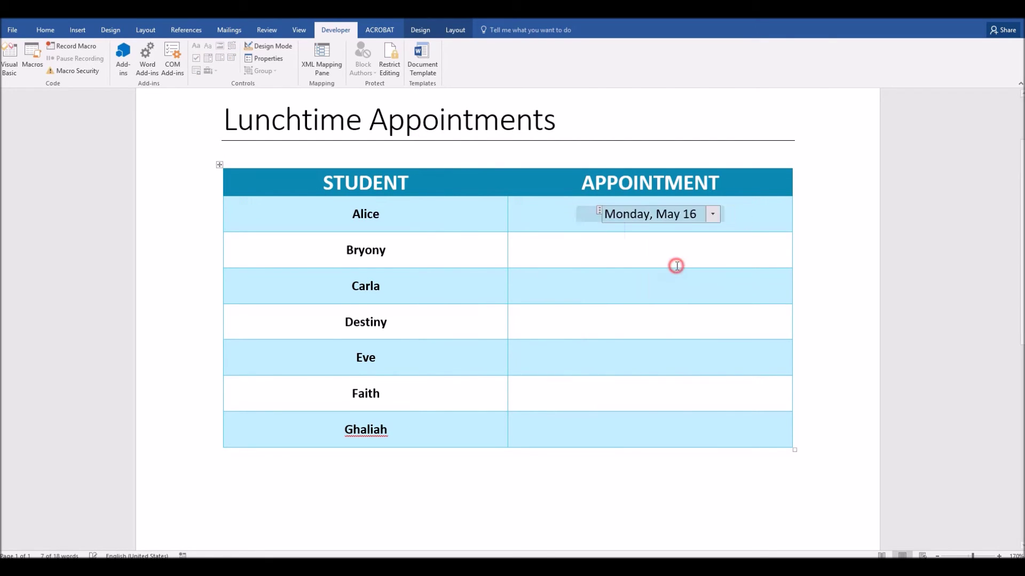
{"action": "left_click", "coordinate": [654, 272]}
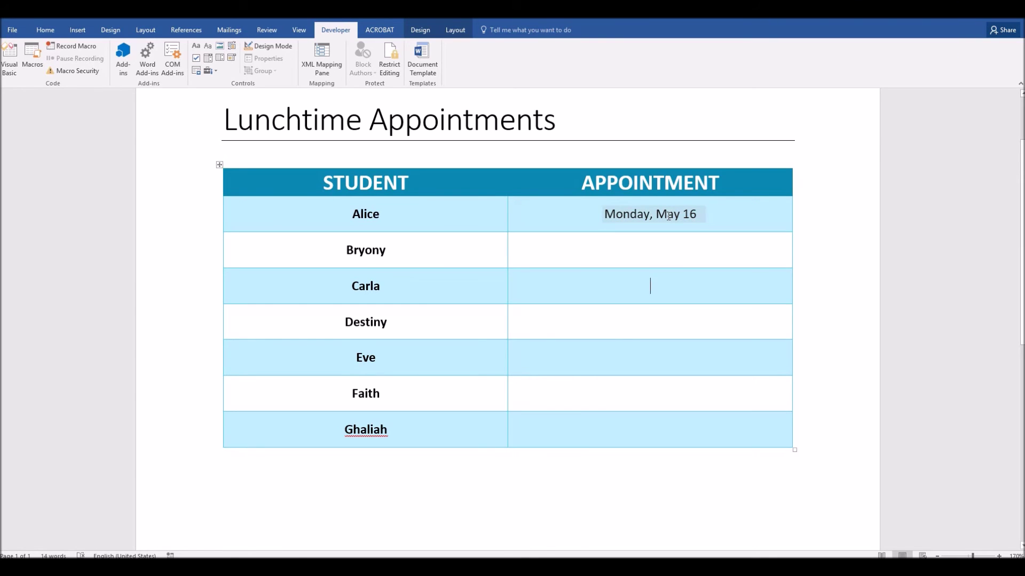
Undo Alice's chosen date and copy her empty date picker control
{"action": "left_click", "coordinate": [667, 216]}
{"action": "left_click", "coordinate": [668, 247]}
{"action": "key", "text": "ctrl+z"}
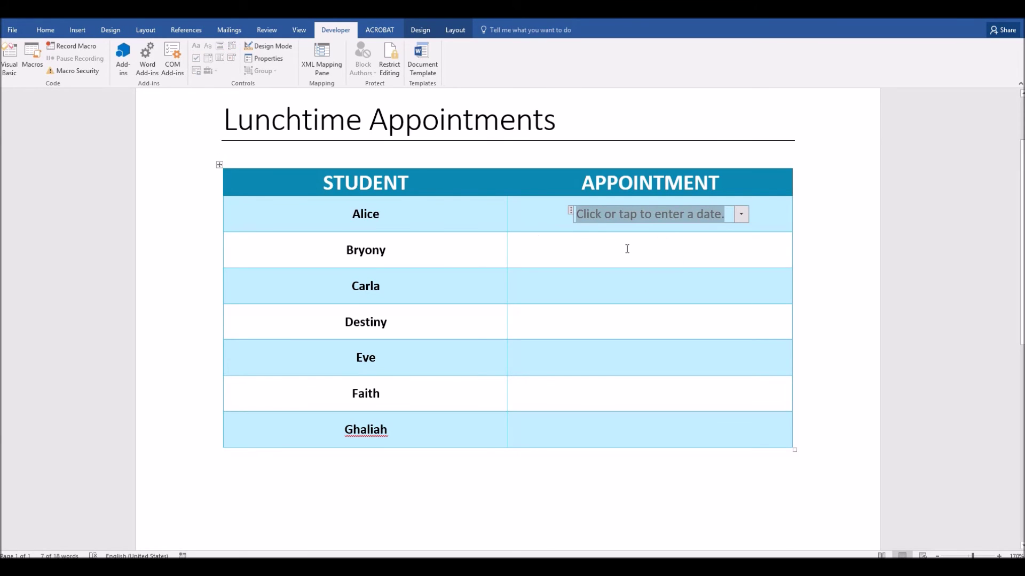
{"action": "left_click", "coordinate": [625, 249]}
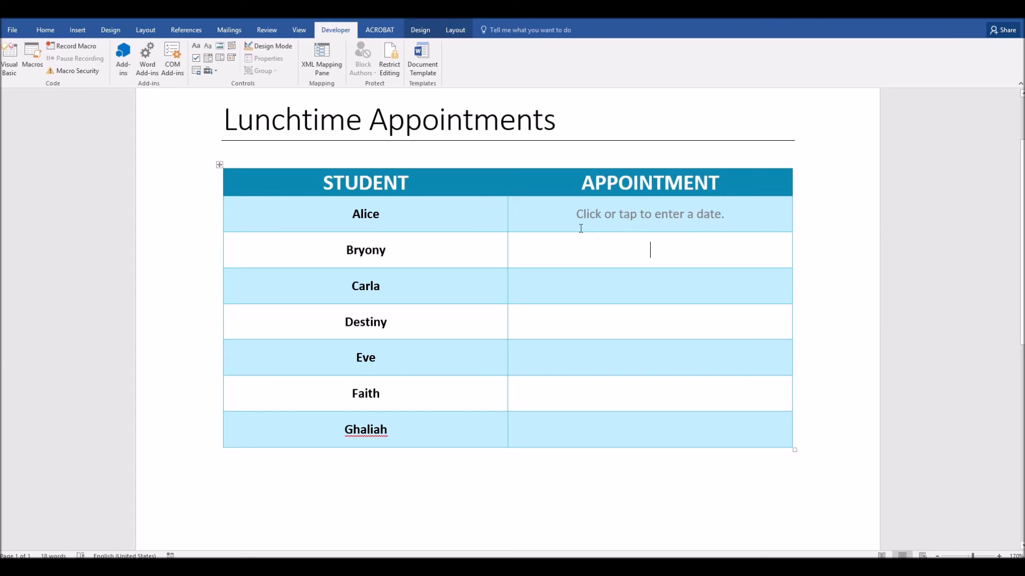
{"action": "left_click", "coordinate": [590, 213]}
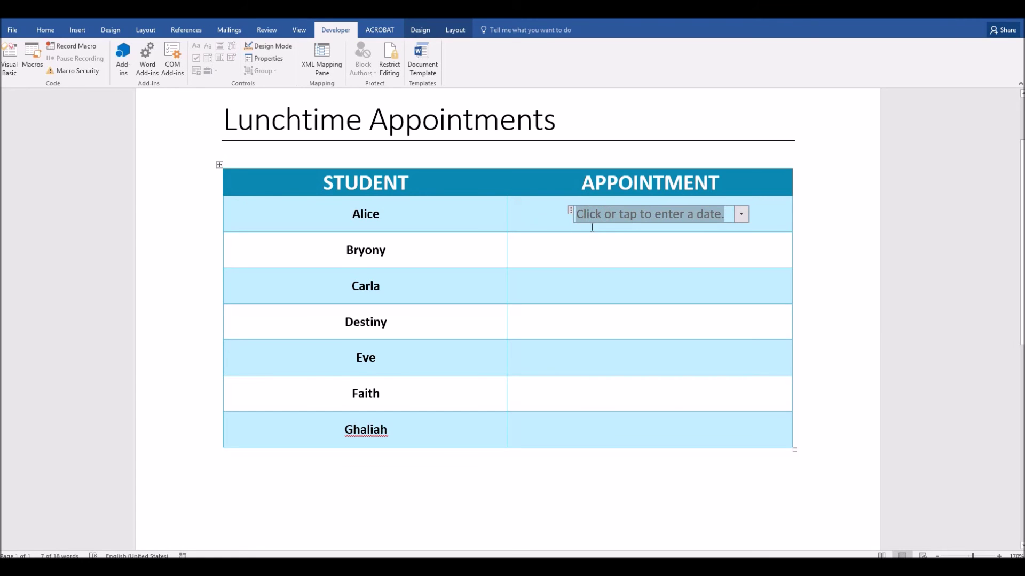
{"action": "key", "text": "ctrl+c"}
Paste the date picker into the Appointment cells from Bryony through Ghaliah
{"action": "left_click", "coordinate": [631, 251]}
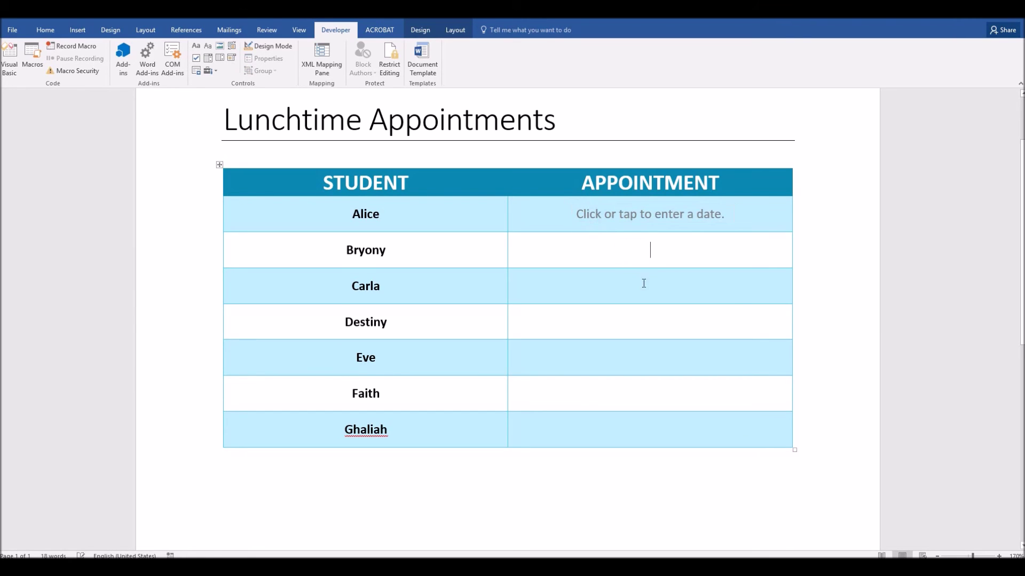
{"action": "key", "text": "ctrl+v"}
{"action": "left_click", "coordinate": [647, 288]}
{"action": "key", "text": "ctrl+v"}
{"action": "left_click", "coordinate": [649, 314]}
{"action": "key", "text": "ctrl+v"}
{"action": "left_click", "coordinate": [650, 352]}
{"action": "key", "text": "ctrl+v"}
{"action": "left_click", "coordinate": [651, 393]}
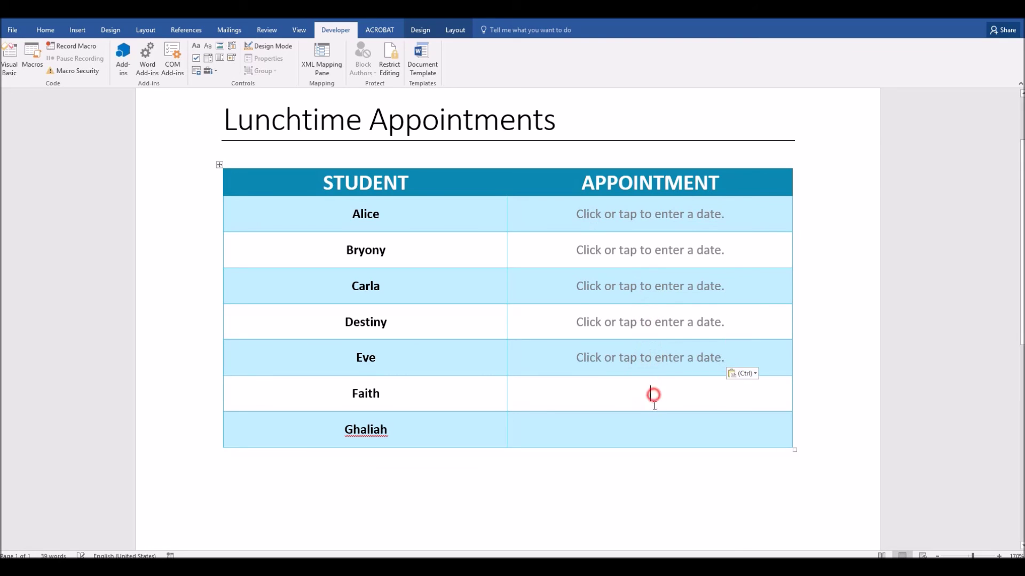
{"action": "key", "text": "ctrl+v"}
{"action": "left_click", "coordinate": [651, 423]}
{"action": "key", "text": "ctrl+v"}
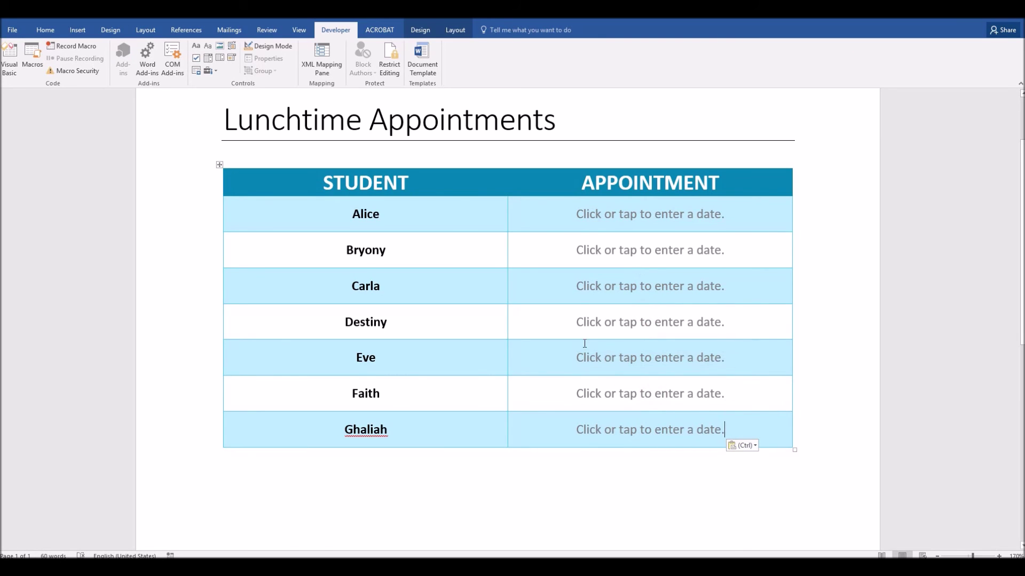
Choose May 8 in Bryony's date picker calendar and May 27 in Destiny's
{"action": "left_click", "coordinate": [693, 249]}
{"action": "left_click", "coordinate": [739, 250]}
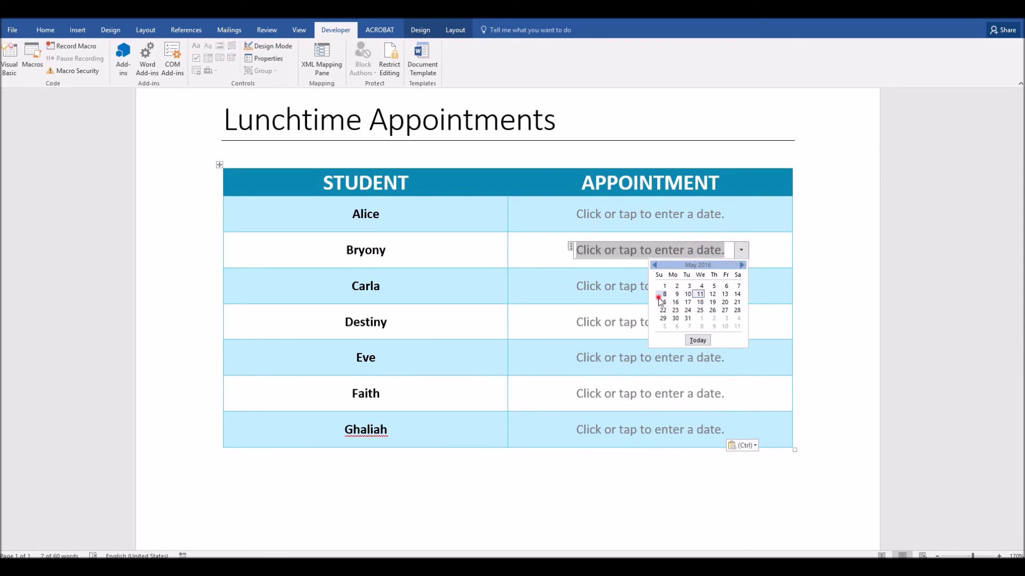
{"action": "left_click", "coordinate": [661, 298]}
{"action": "left_click", "coordinate": [707, 328]}
{"action": "left_click", "coordinate": [741, 322]}
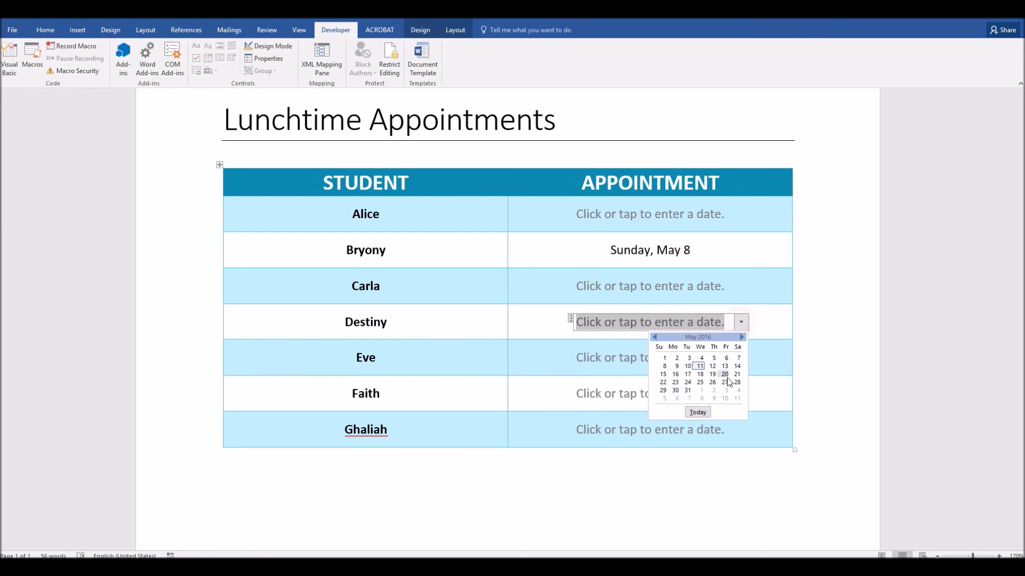
{"action": "left_click", "coordinate": [724, 380]}
{"action": "left_click", "coordinate": [815, 302]}
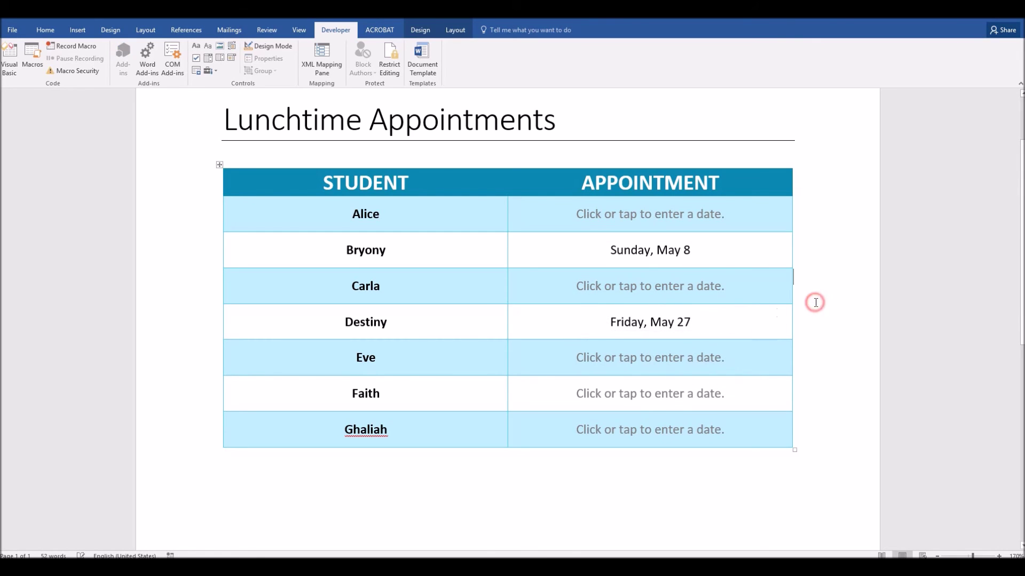